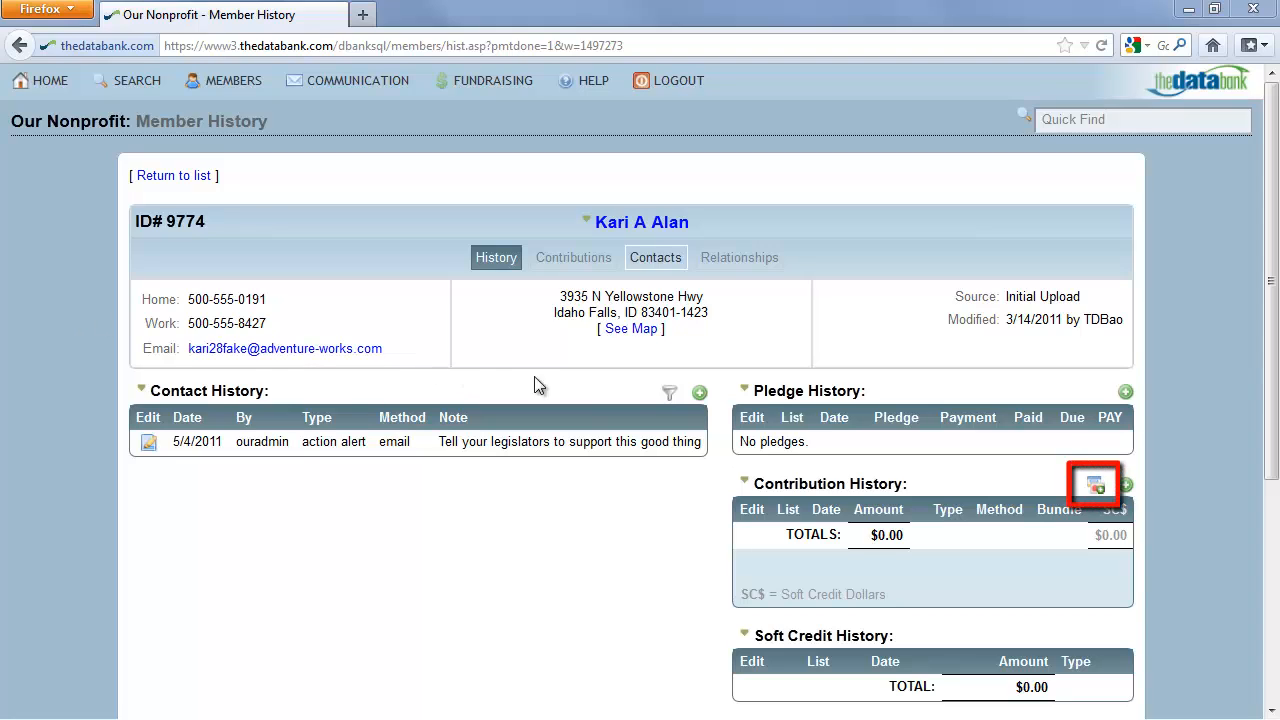
# Add a new payment record from the member's contribution history and set its contribution type to New.
pyautogui.click(1095, 486)
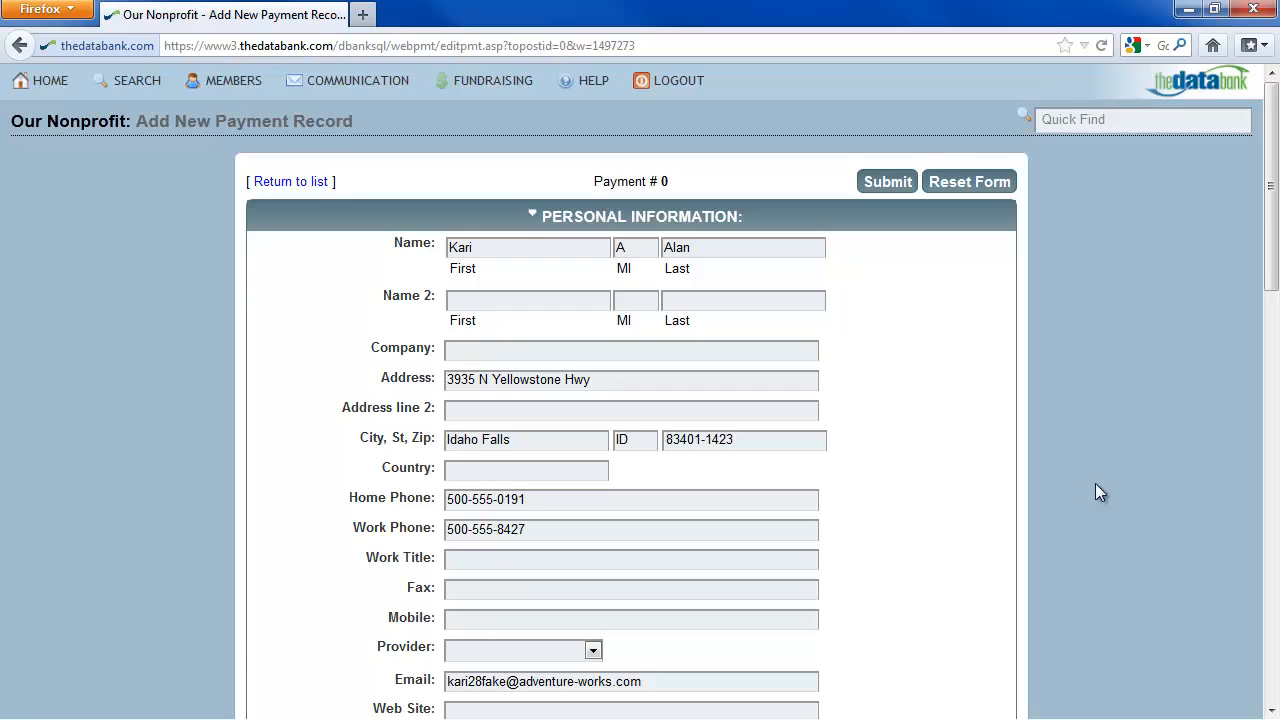
pyautogui.scroll(-6, 1095, 483)
pyautogui.scroll(-6, 1099, 487)
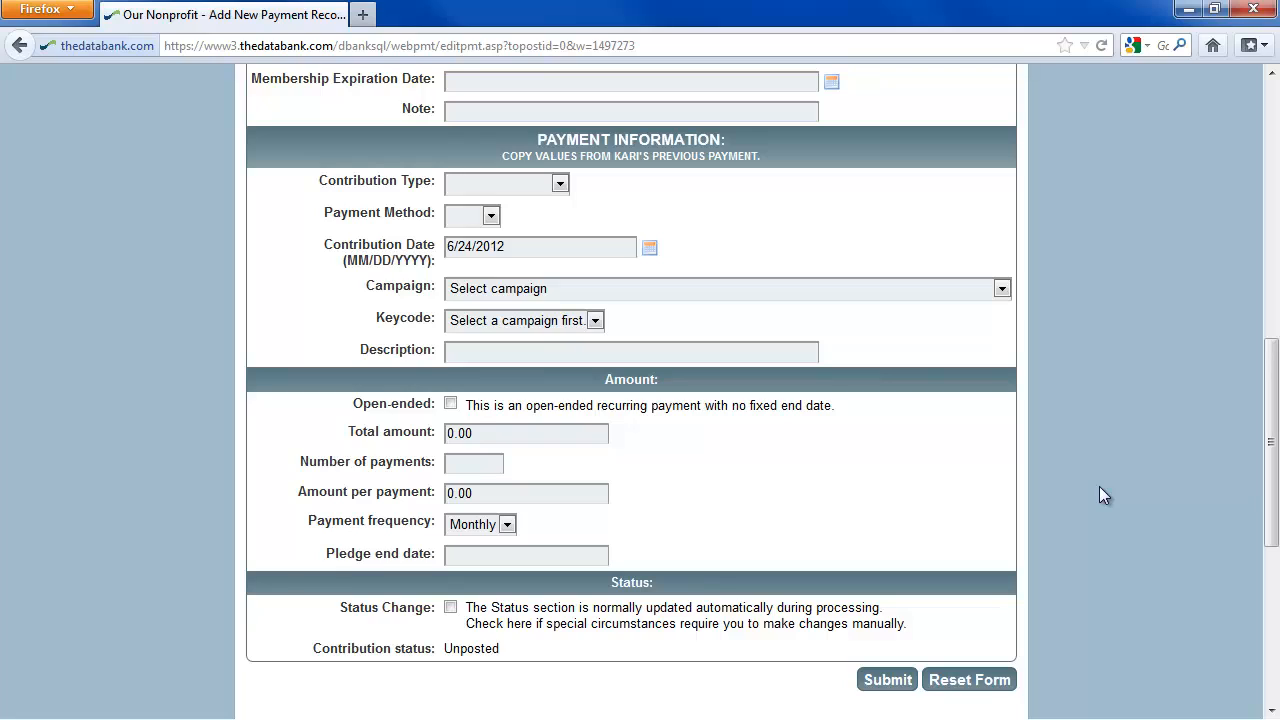
pyautogui.click(561, 186)
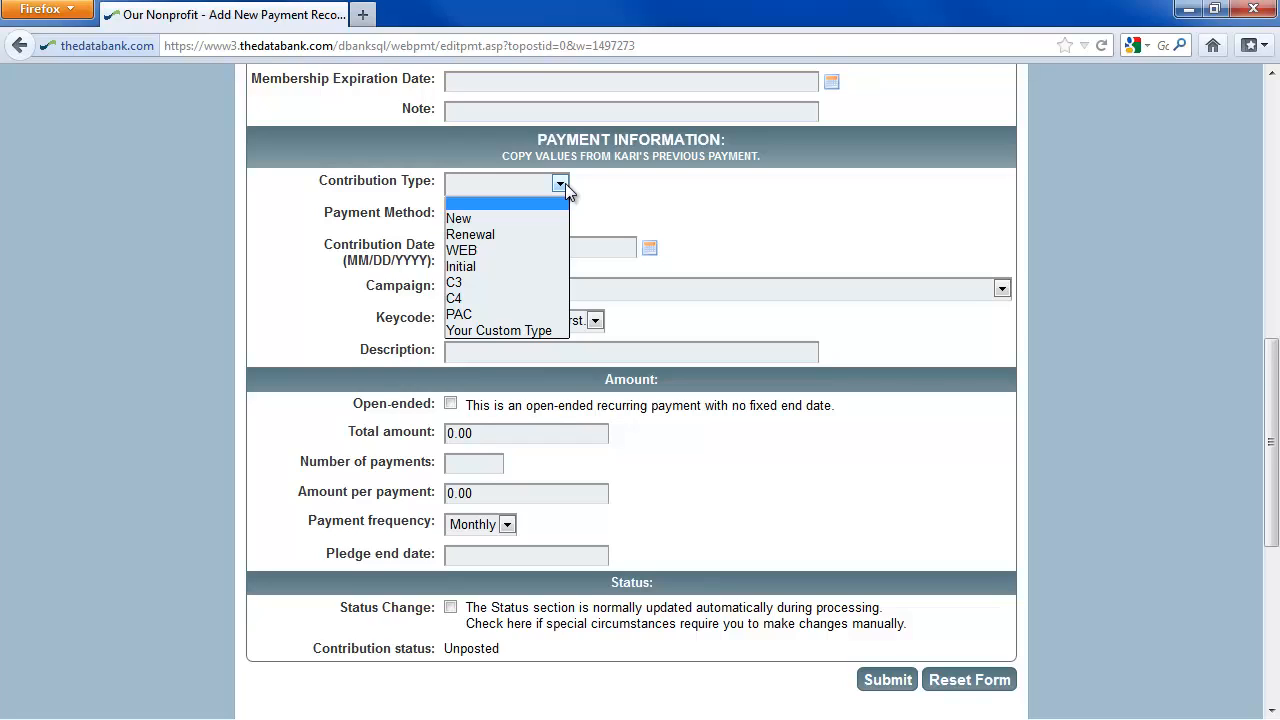
pyautogui.click(543, 218)
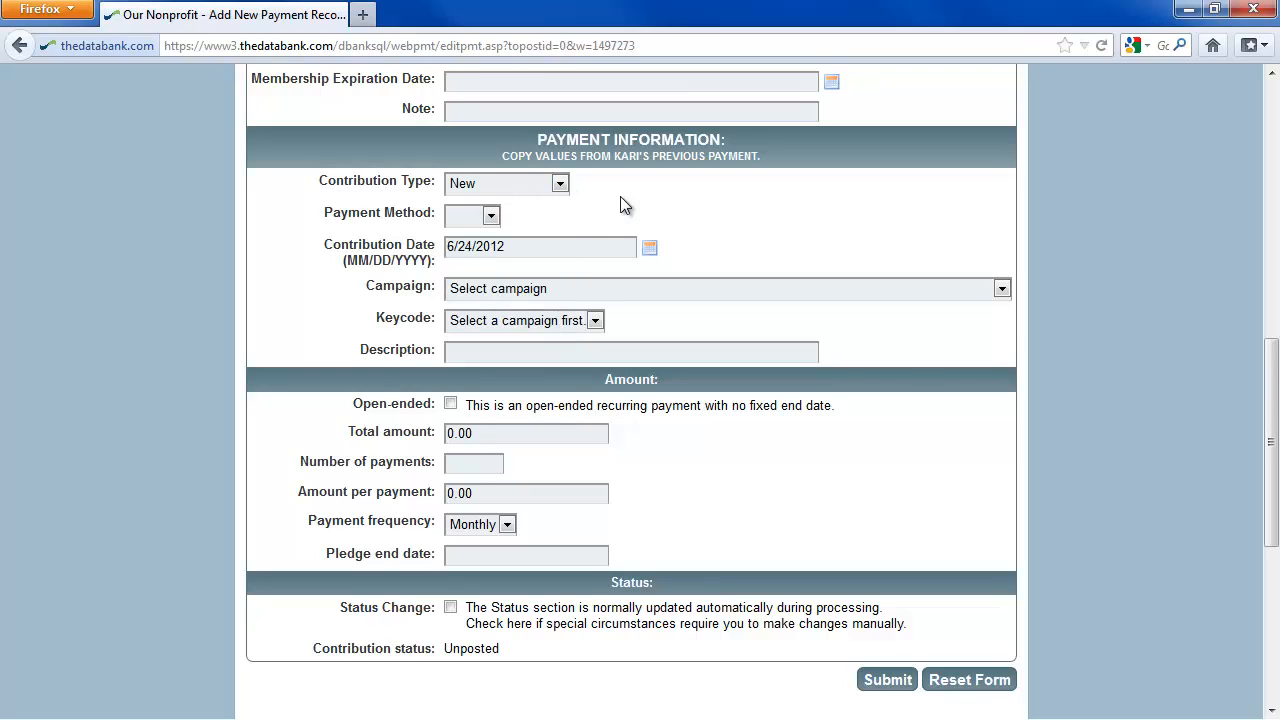
# Try ACH as the payment method of the new record, and change the method to Credit.
pyautogui.click(490, 216)
pyautogui.click(462, 299)
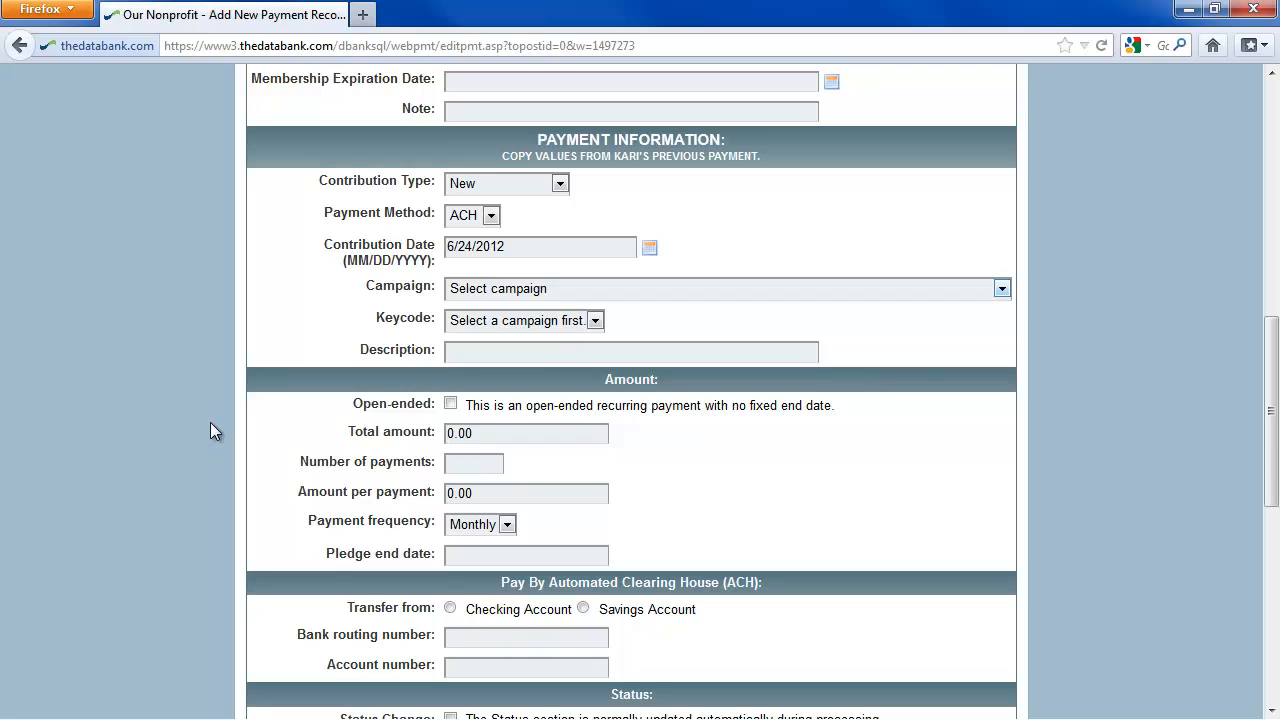
pyautogui.click(492, 216)
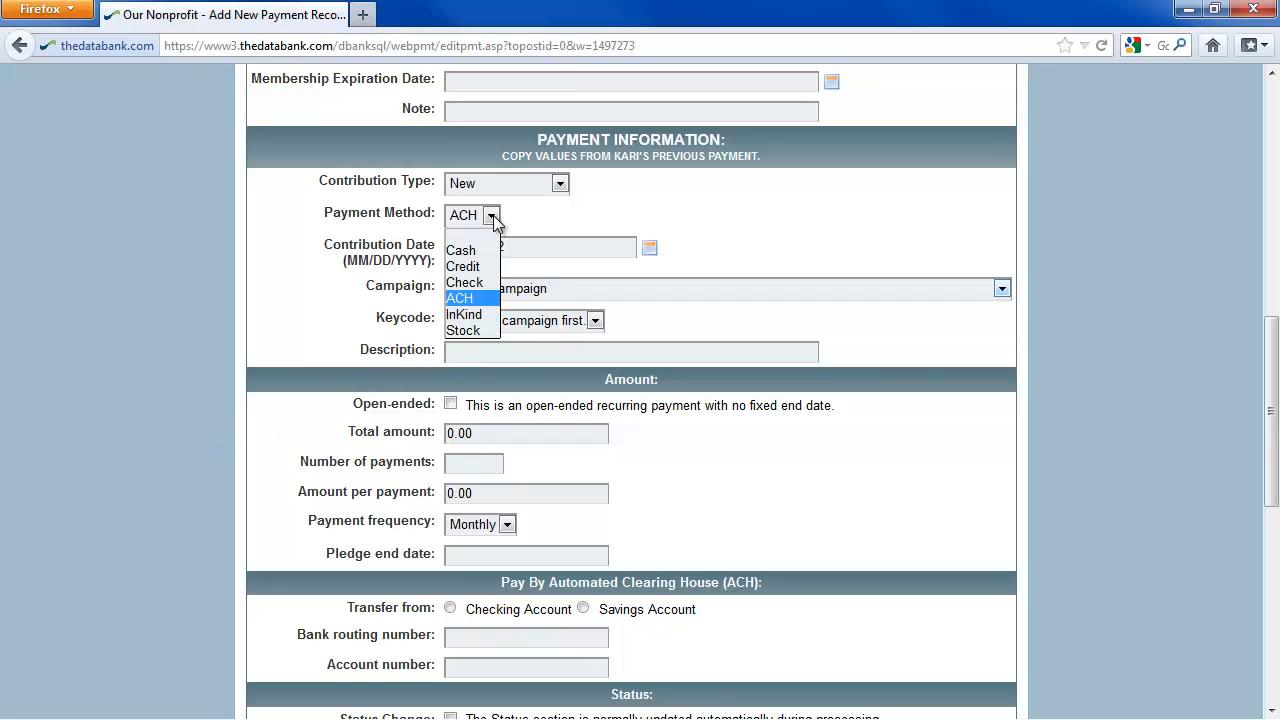
pyautogui.click(478, 266)
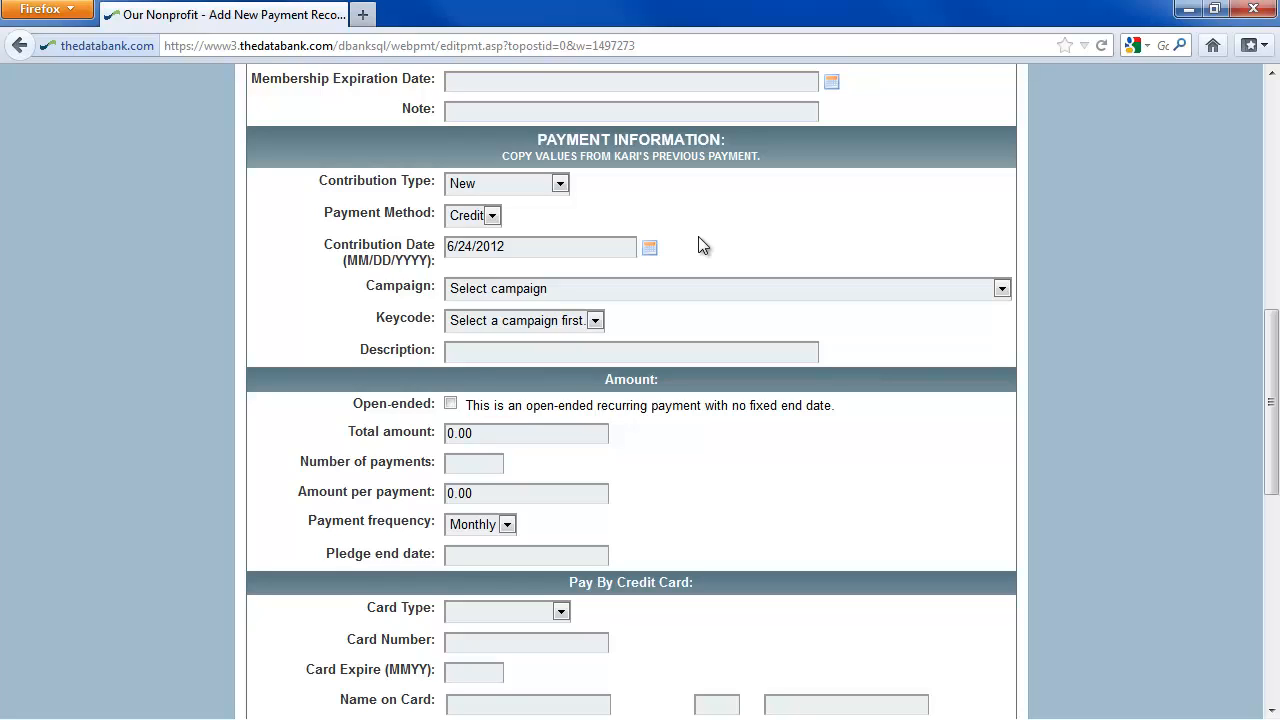
# Set the contribution date to 6/25/2012 and the campaign to BL20XX Board Leadership 20XX.
pyautogui.moveTo(524, 246); pyautogui.dragTo(323, 217)
pyautogui.write('6/25/2012')
pyautogui.click(481, 289)
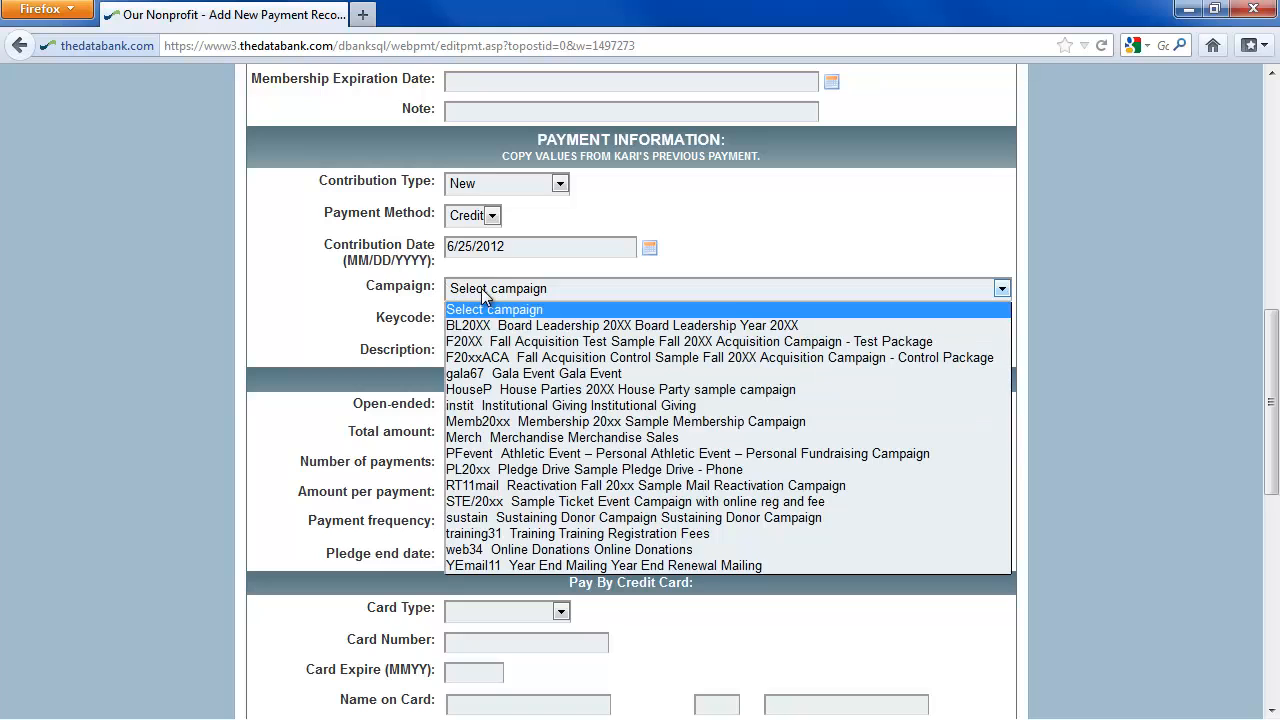
pyautogui.click(486, 324)
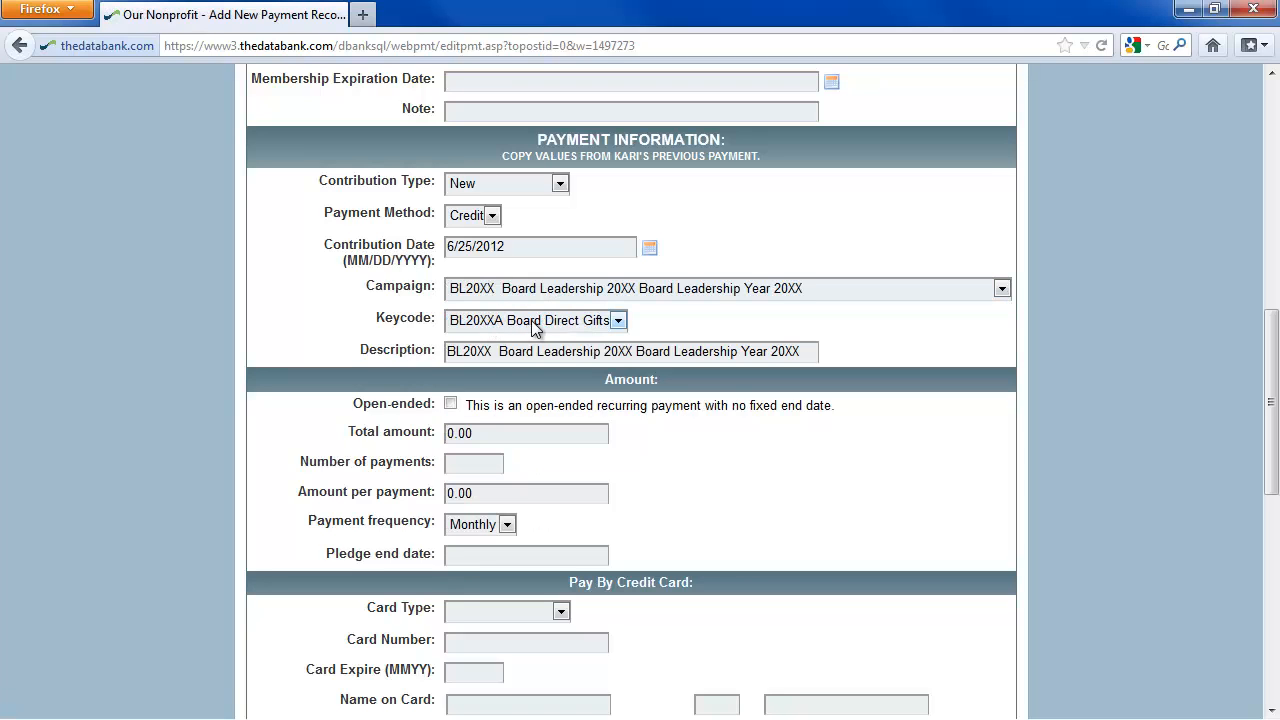
# Choose VISA as the card type and enter the card number and card expiry date.
pyautogui.scroll(-1, 707, 435)
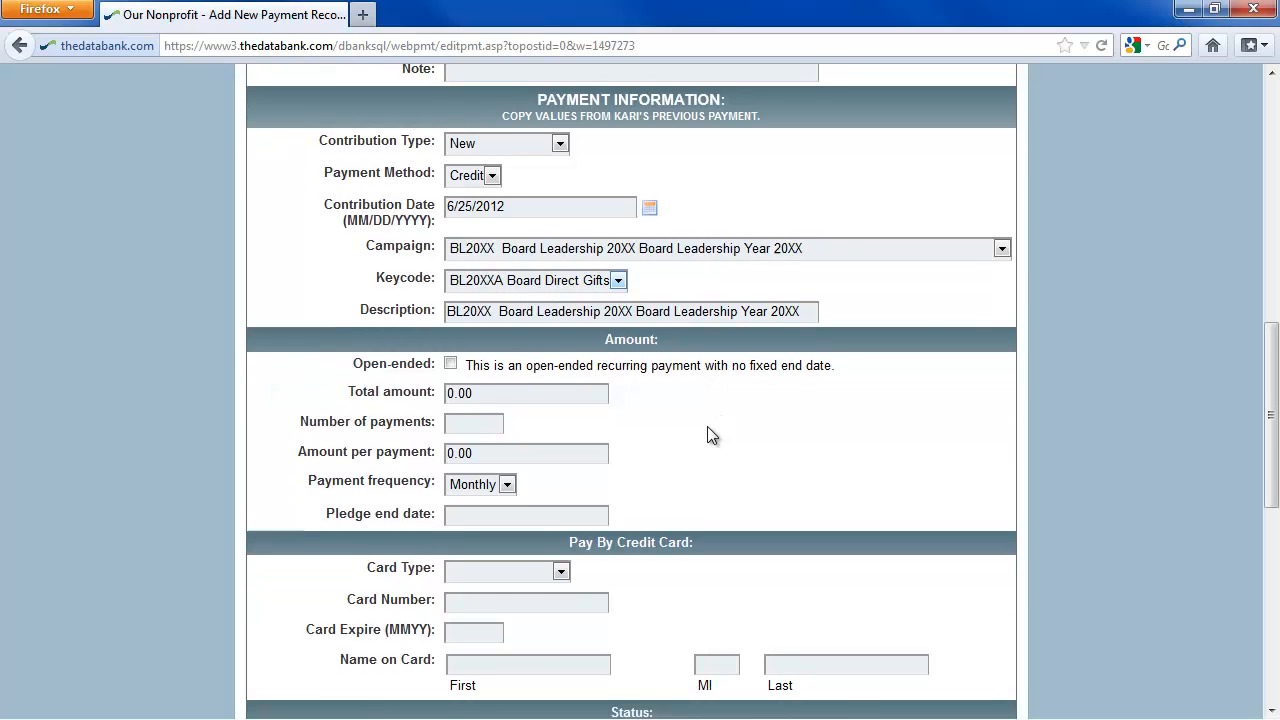
pyautogui.scroll(-2, 711, 435)
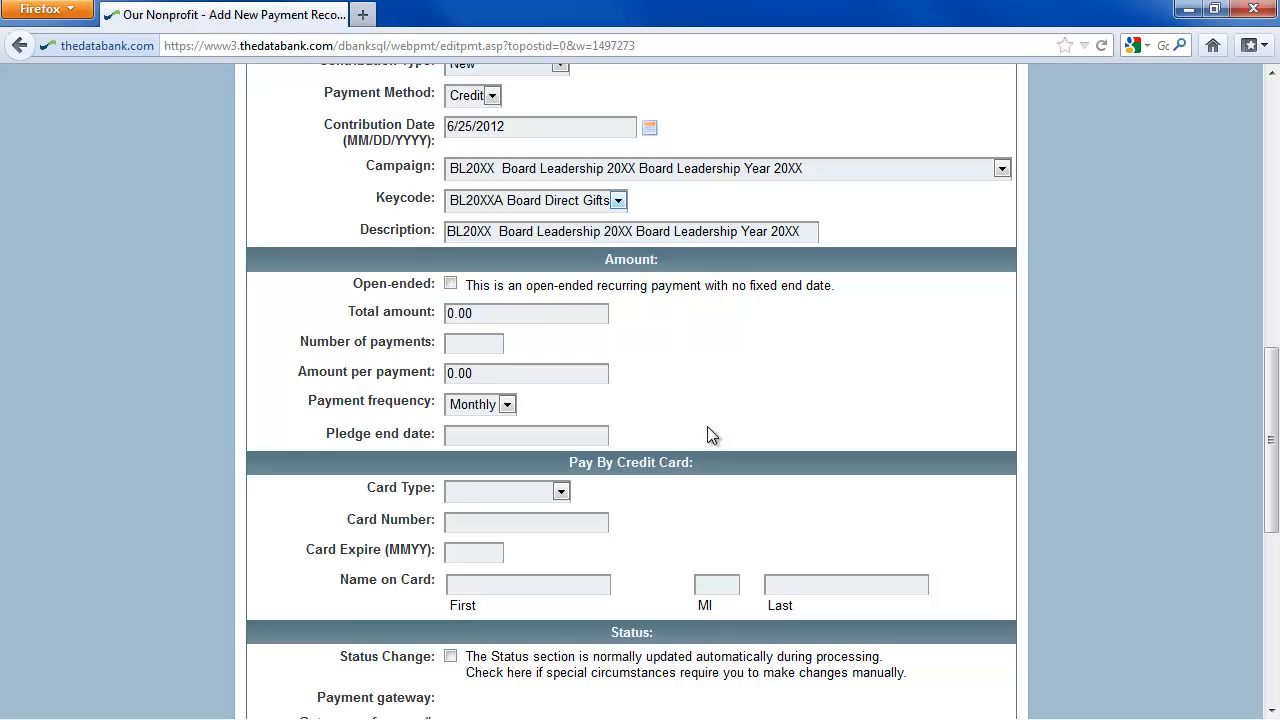
pyautogui.click(563, 491)
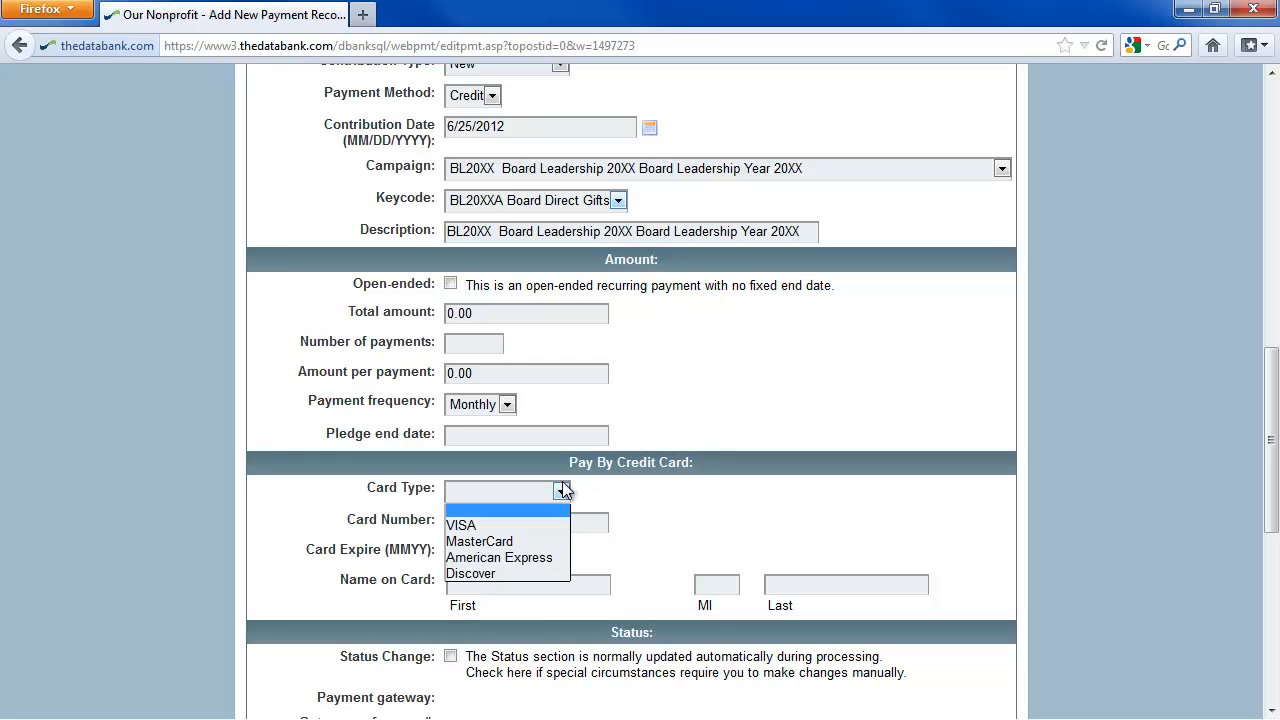
pyautogui.click(540, 518)
pyautogui.write('4111')
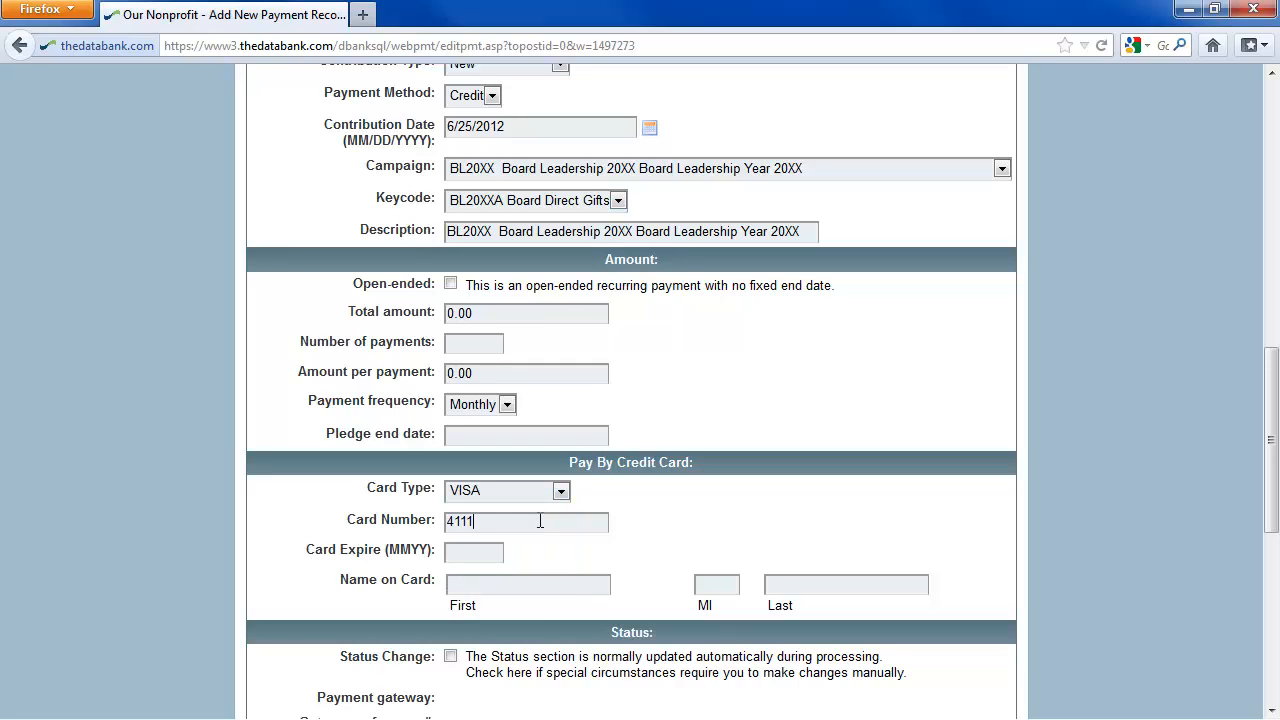
pyautogui.write('11111111111')
pyautogui.click(480, 551)
pyautogui.write('1115')
# Enter the cardholder's first name, middle initial and last name as the name on the card.
pyautogui.click(588, 587)
pyautogui.press('Tab')
pyautogui.press('Tab')
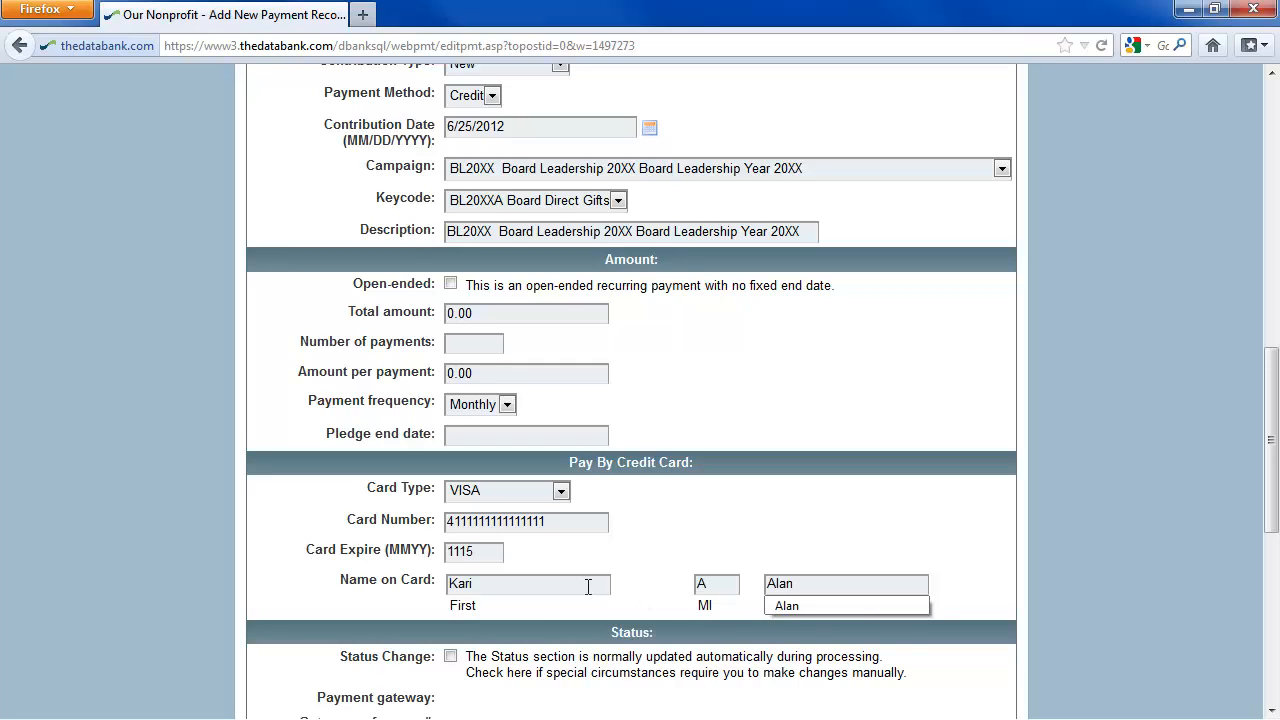
pyautogui.press('Tab')
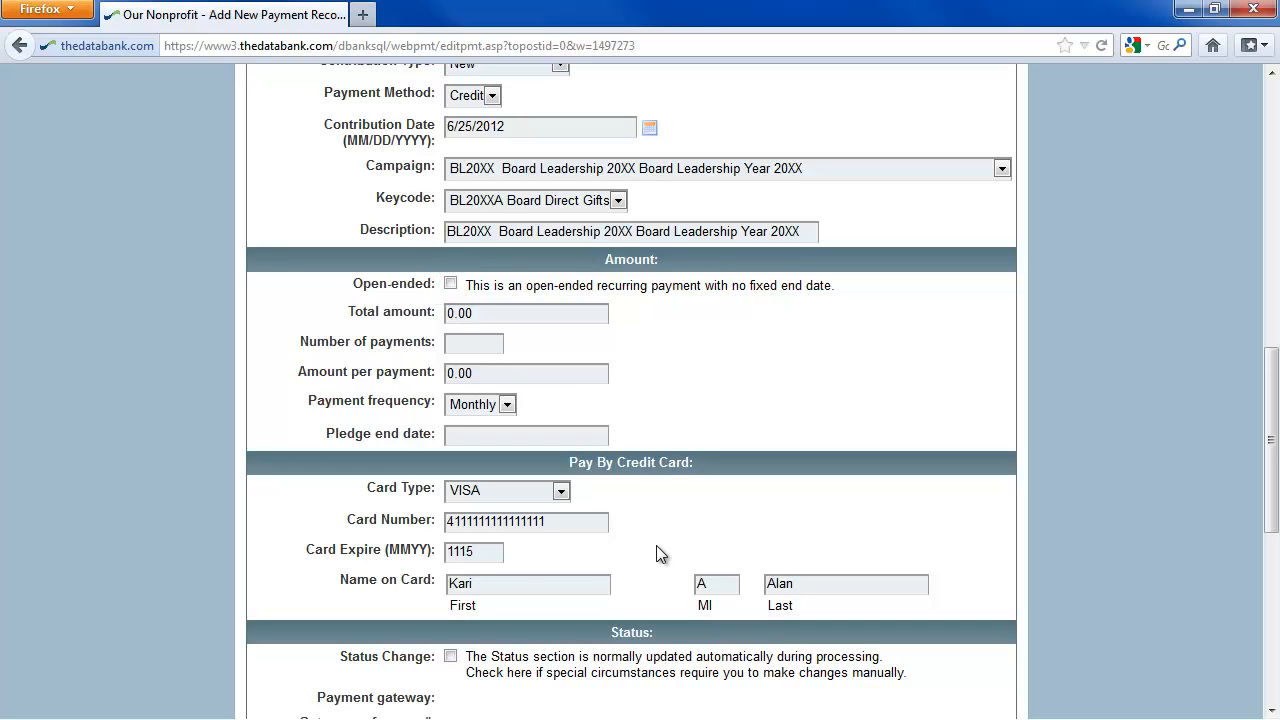
# Try an open-ended recurring payment of 500.00 paid annually, and turn the open-ended option back off.
pyautogui.click(450, 284)
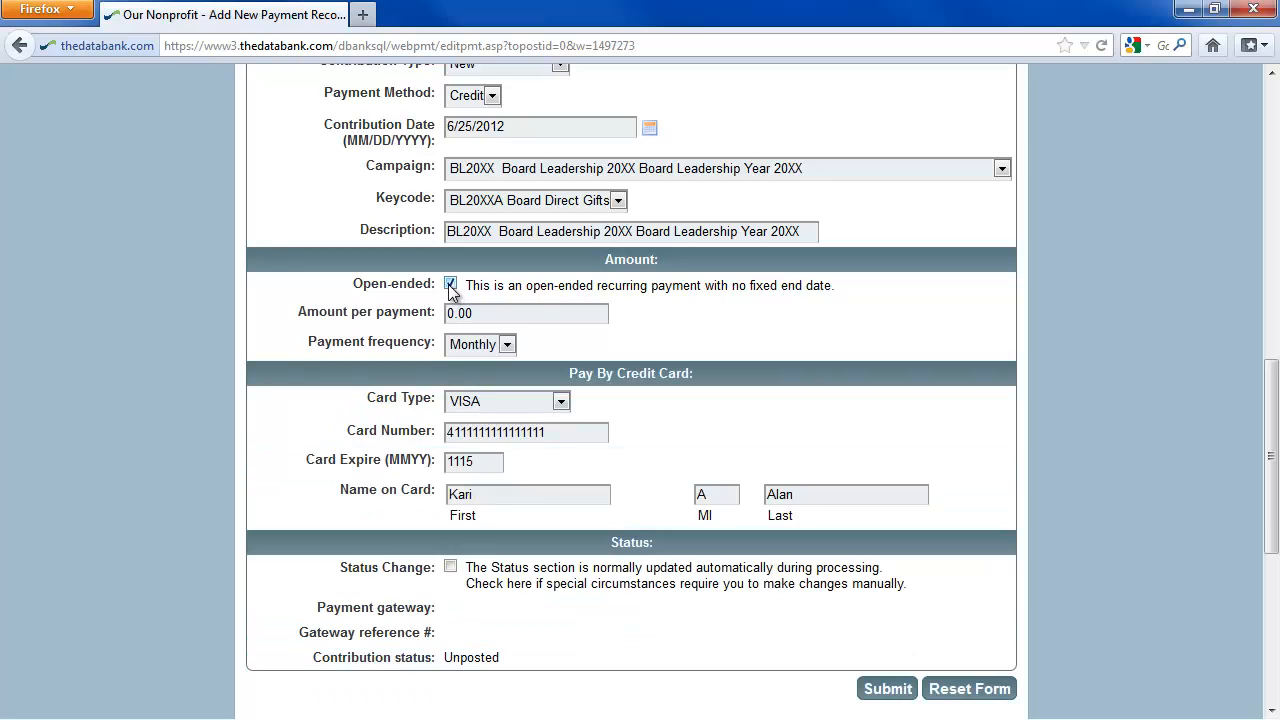
pyautogui.doubleClick(489, 316)
pyautogui.write('500.00')
pyautogui.click(495, 344)
pyautogui.click(472, 397)
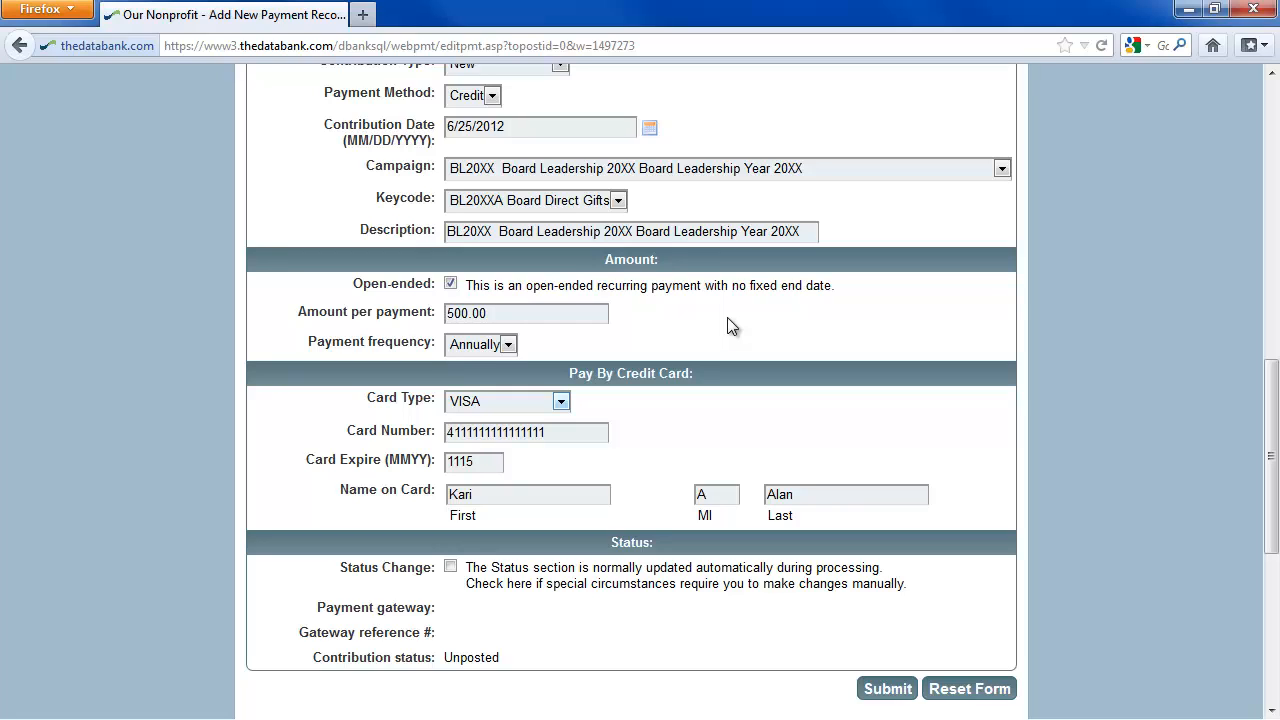
pyautogui.click(450, 284)
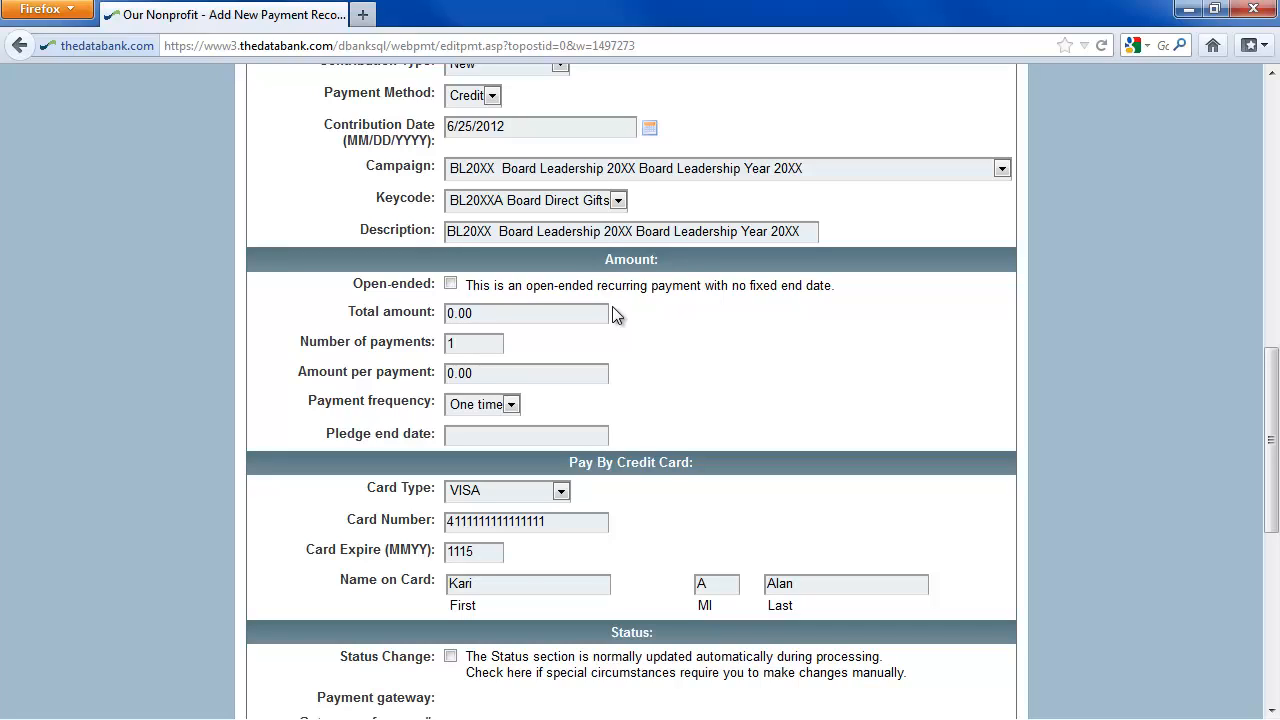
# Set the total amount to 500.00 and the number of payments to 3.
pyautogui.moveTo(597, 312); pyautogui.dragTo(436, 307)
pyautogui.write('500.00')
pyautogui.press('Tab')
pyautogui.write('3')
pyautogui.press('Tab')
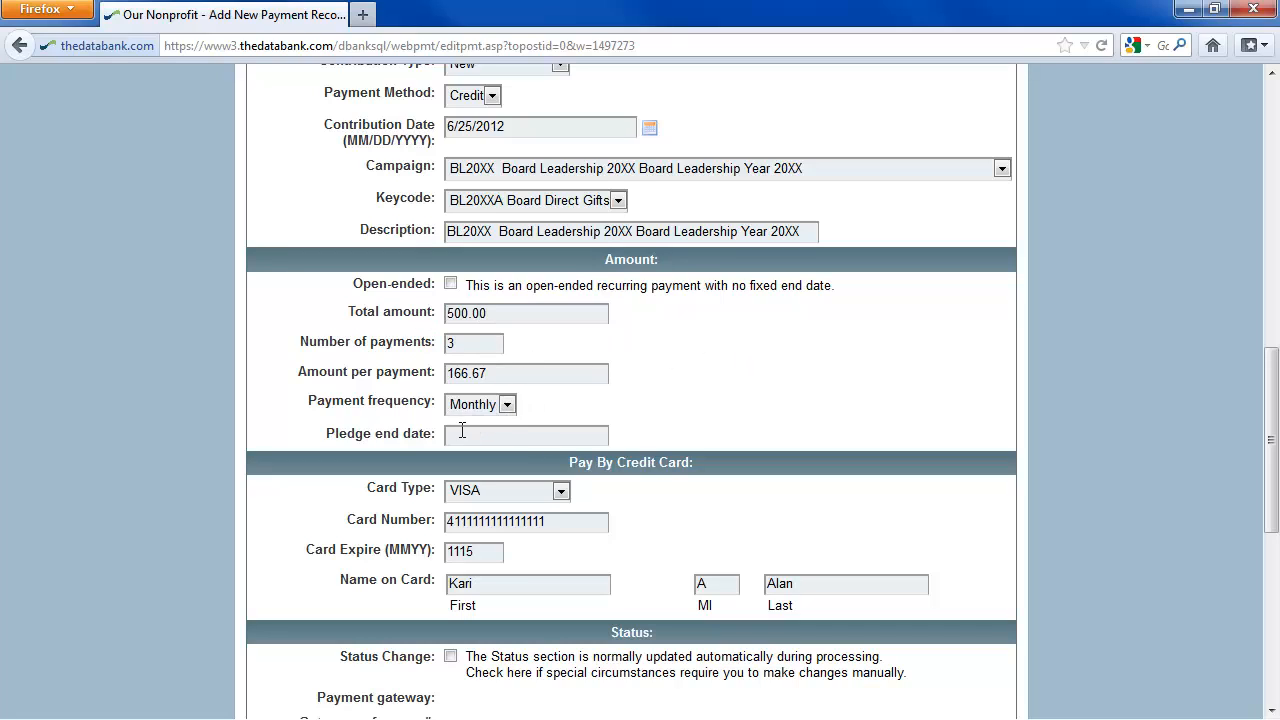
# Set the pledge end date to 8/31/2012 and submit the new payment record.
pyautogui.click(462, 431)
pyautogui.write('8/31/2012')
pyautogui.scroll(-5, 758, 401)
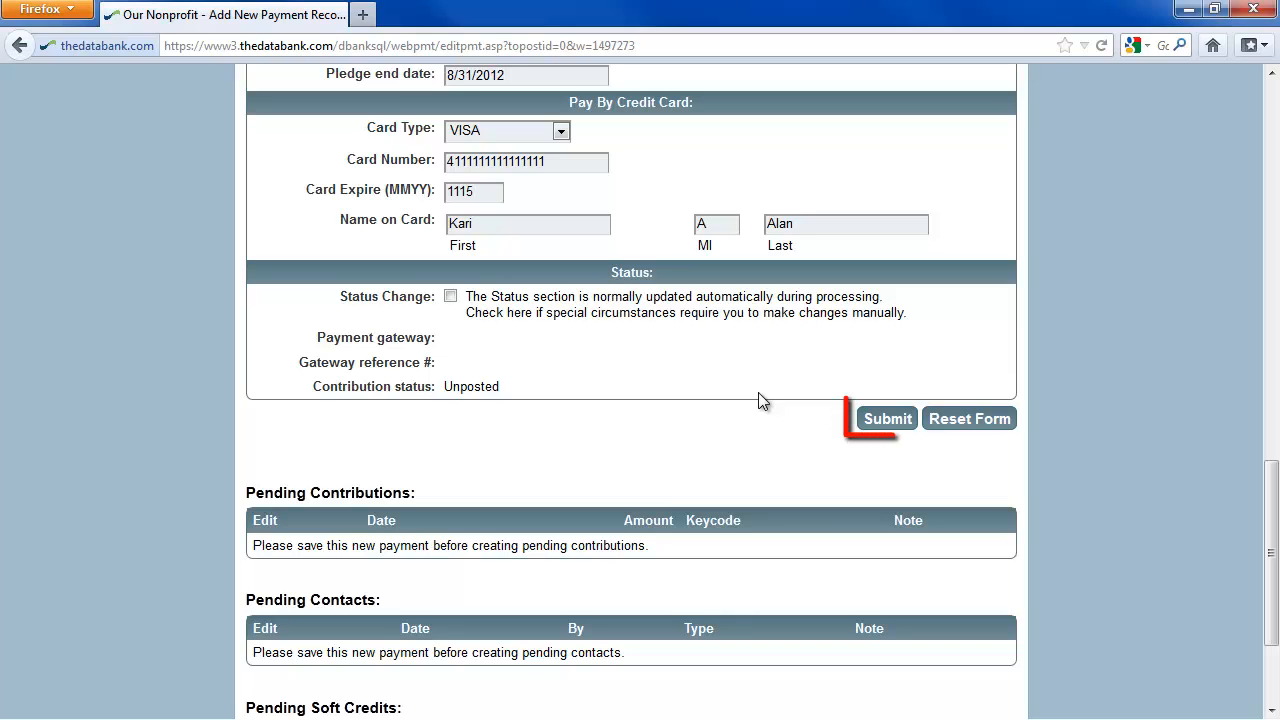
pyautogui.click(893, 425)
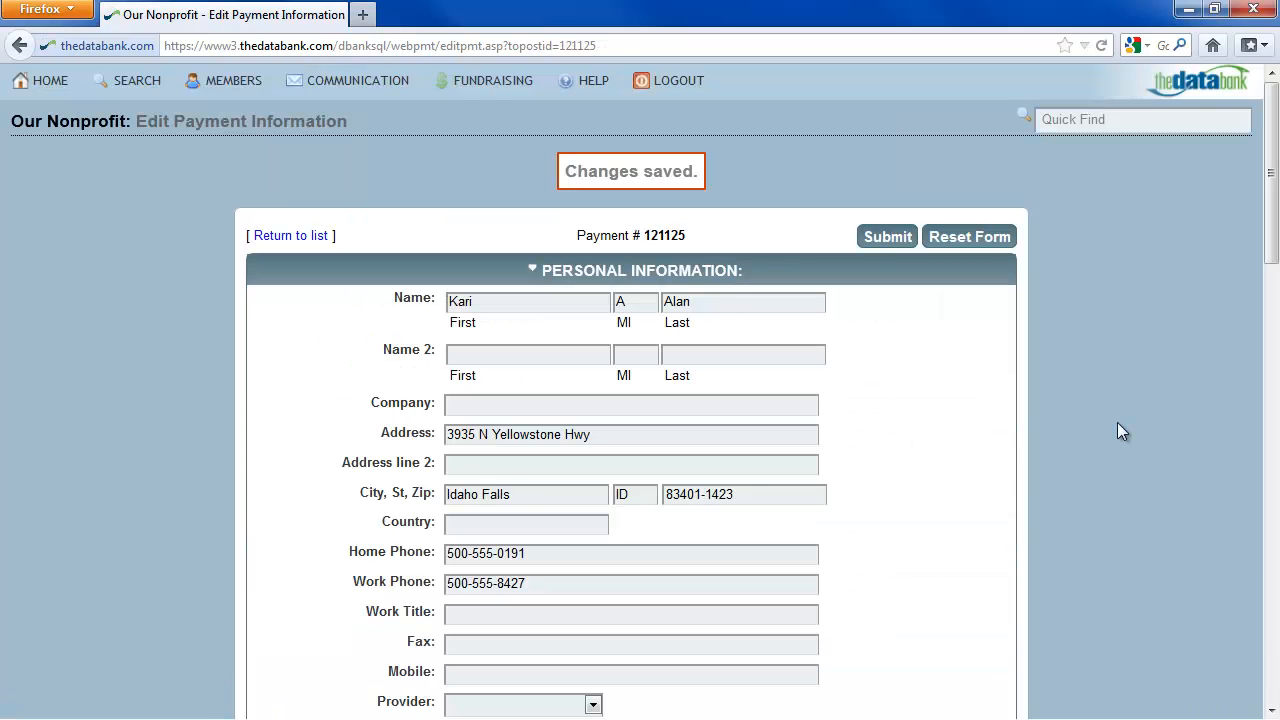